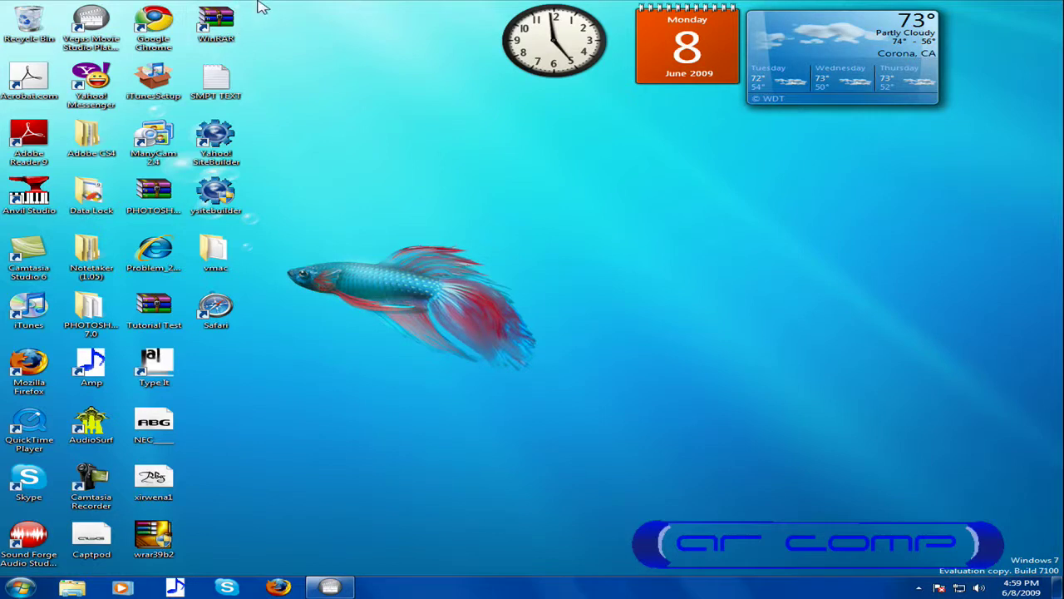
# Import I Got No iPhone.mp3 through Project Media and place it on a timeline audio track
pyautogui.moveTo(249, 2); pyautogui.dragTo(289, 472)
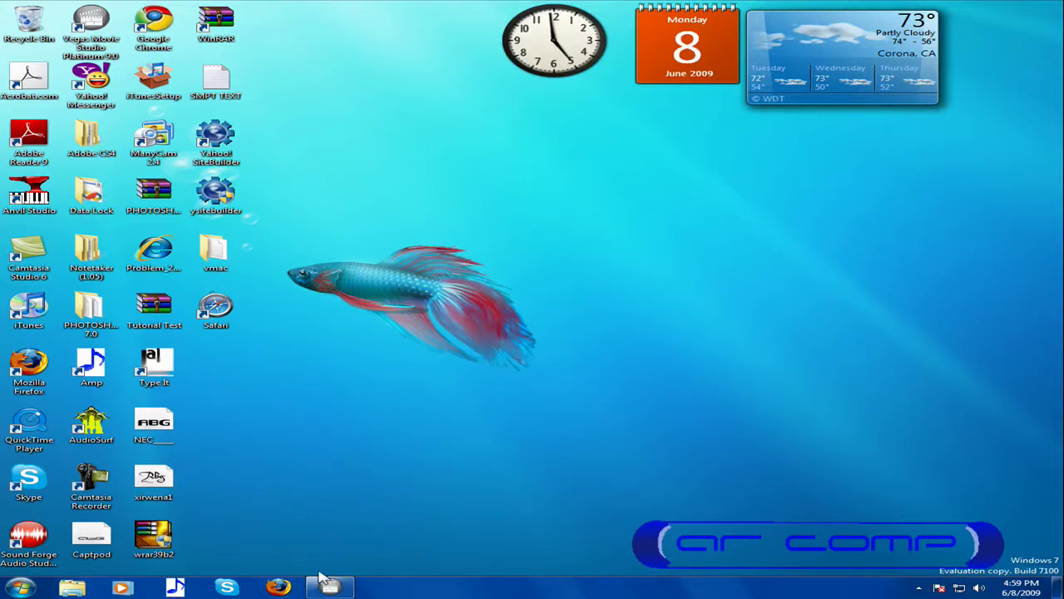
pyautogui.click(341, 587)
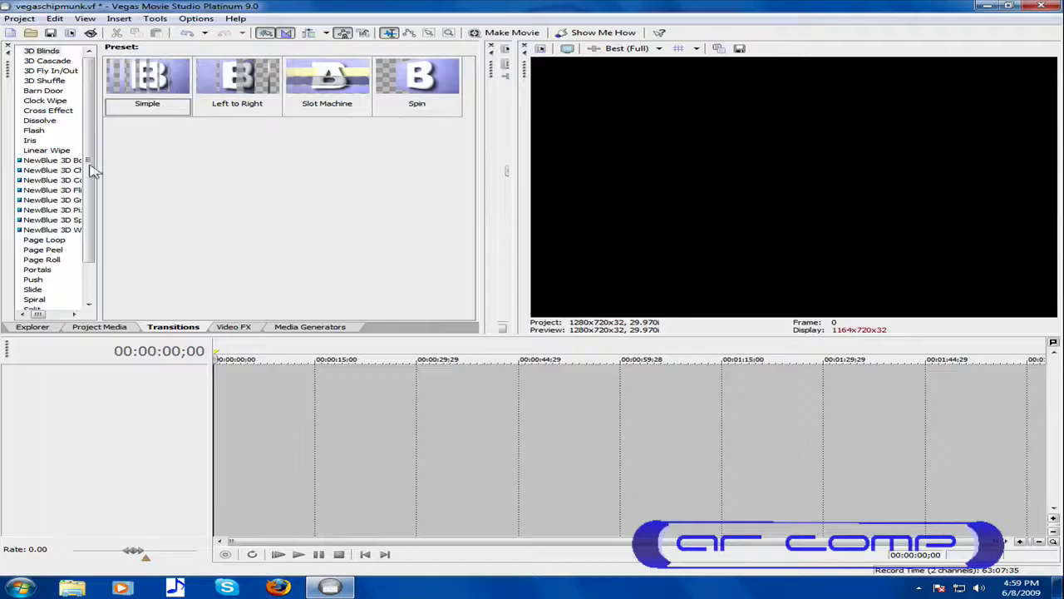
pyautogui.click(98, 327)
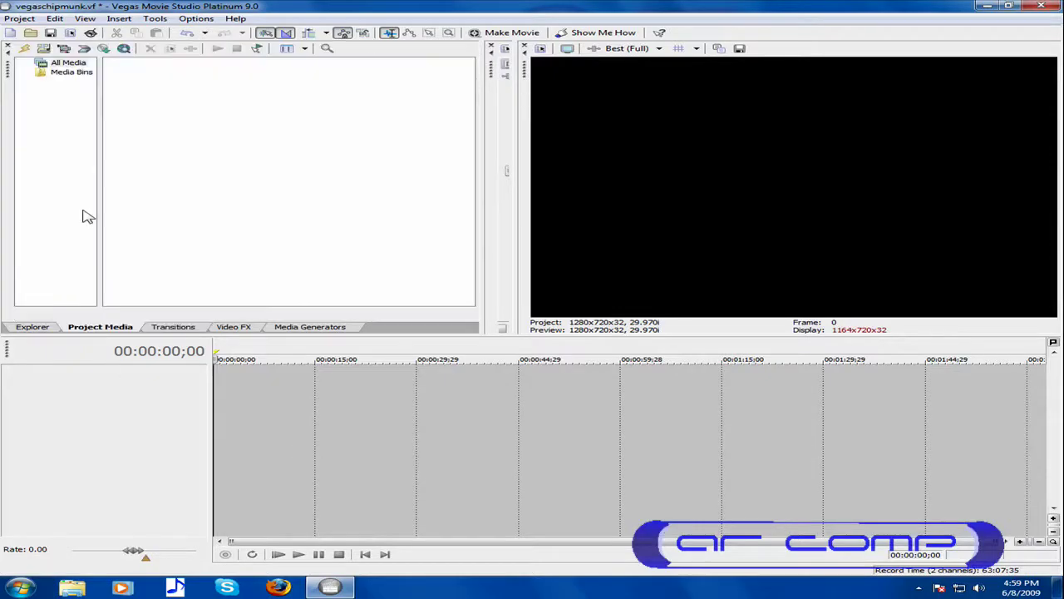
pyautogui.click(42, 49)
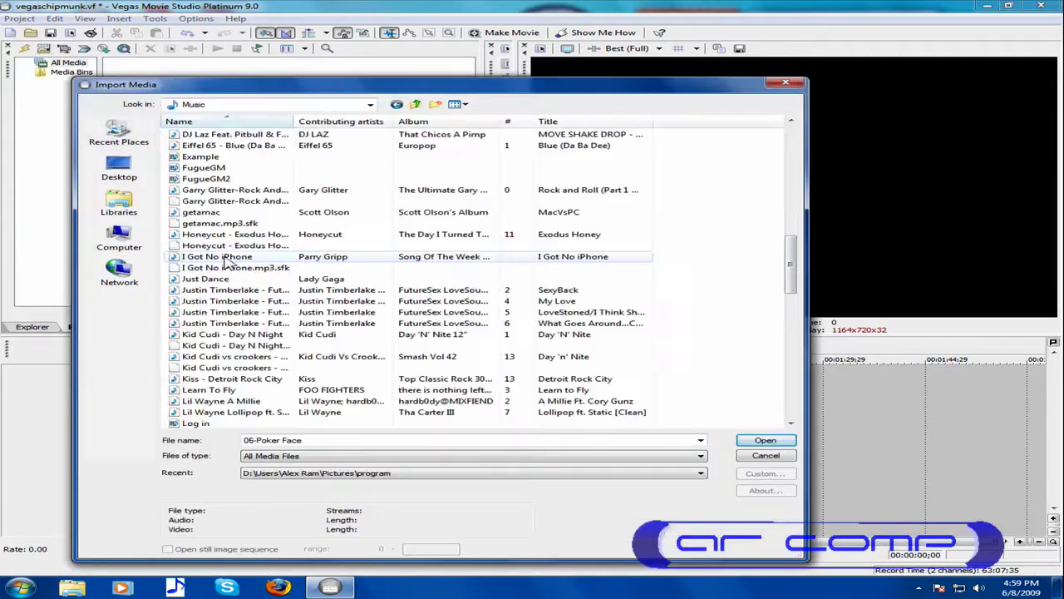
pyautogui.doubleClick(223, 200)
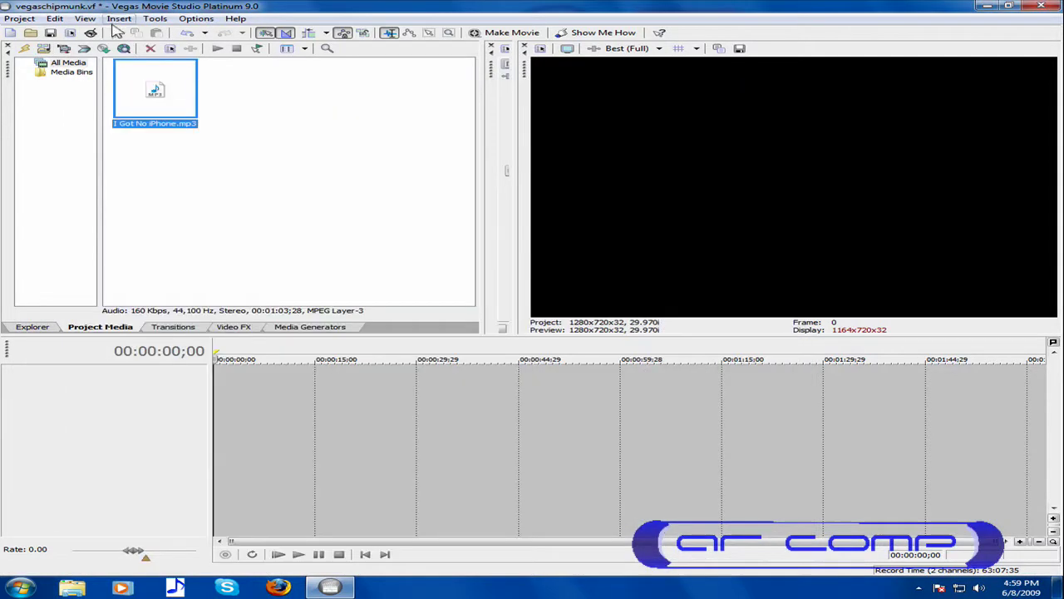
pyautogui.moveTo(172, 299); pyautogui.dragTo(223, 374)
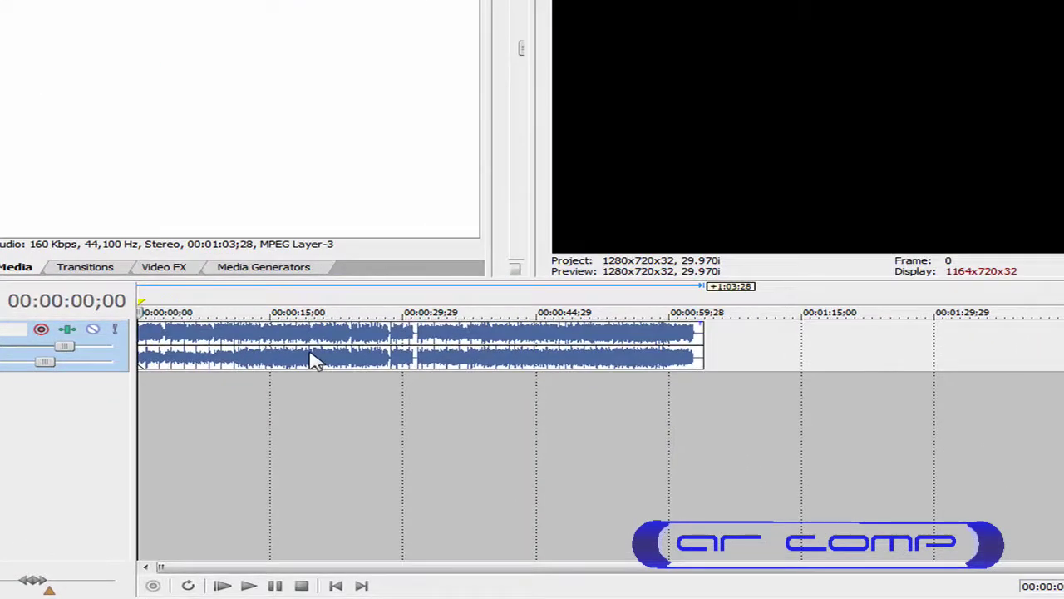
# In the song event's properties, set the stretch method to Classic with Lock to stretch enabled
pyautogui.rightClick(353, 395)
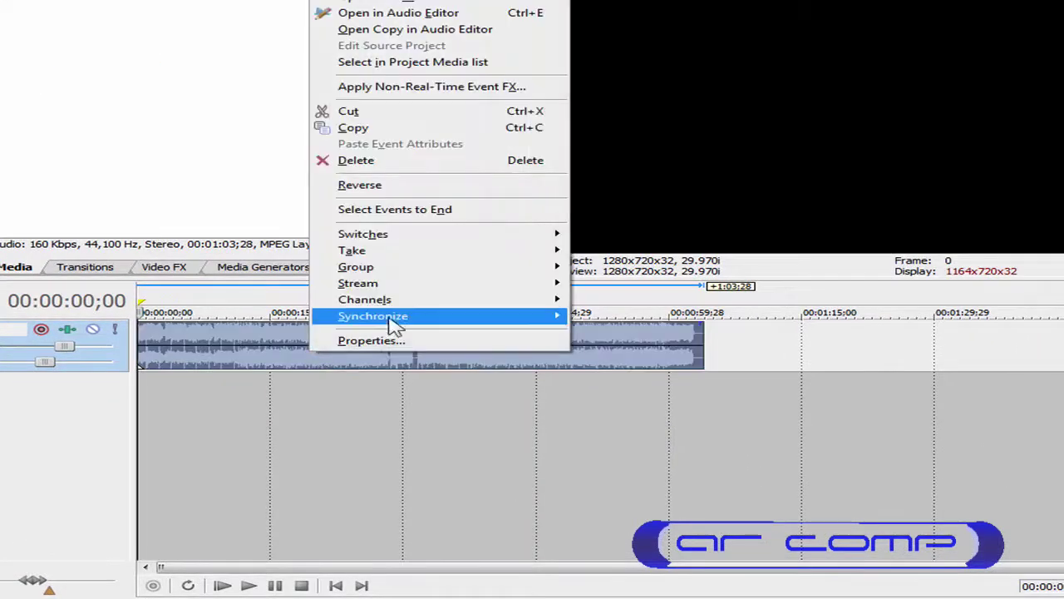
pyautogui.click(388, 340)
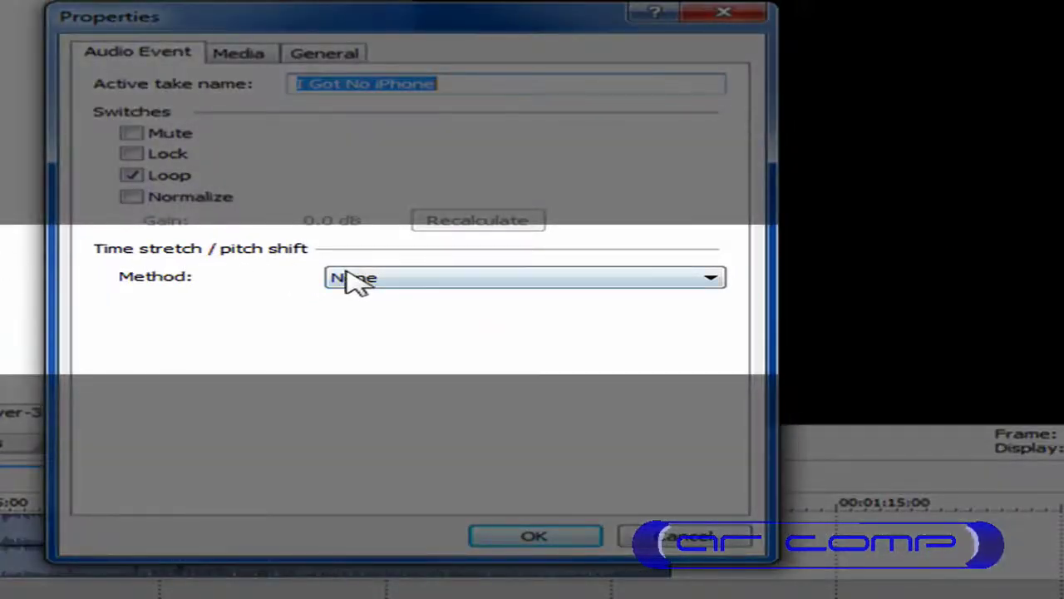
pyautogui.click(464, 287)
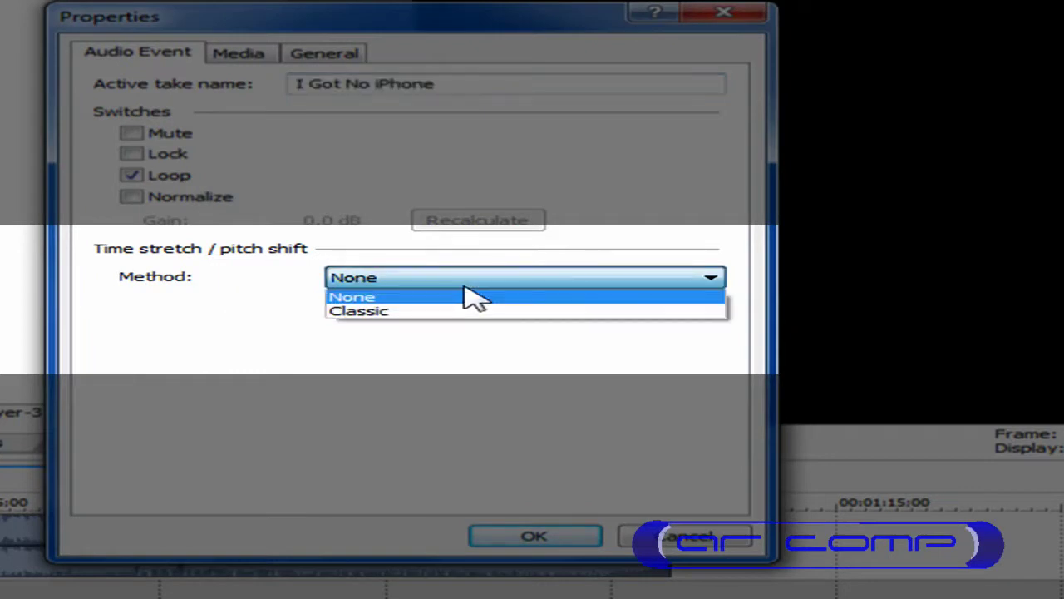
pyautogui.click(460, 311)
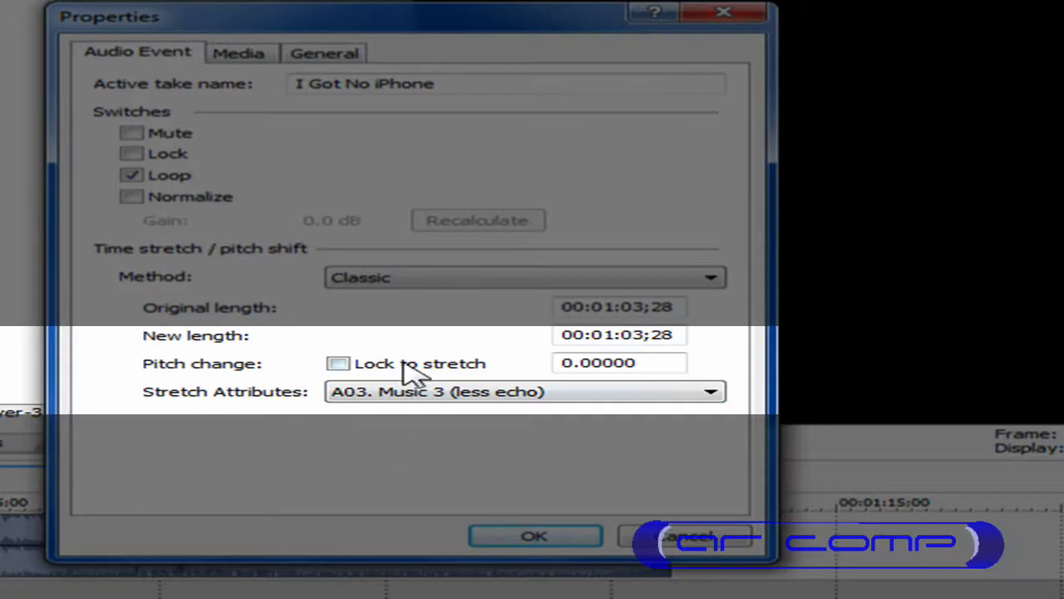
pyautogui.click(370, 367)
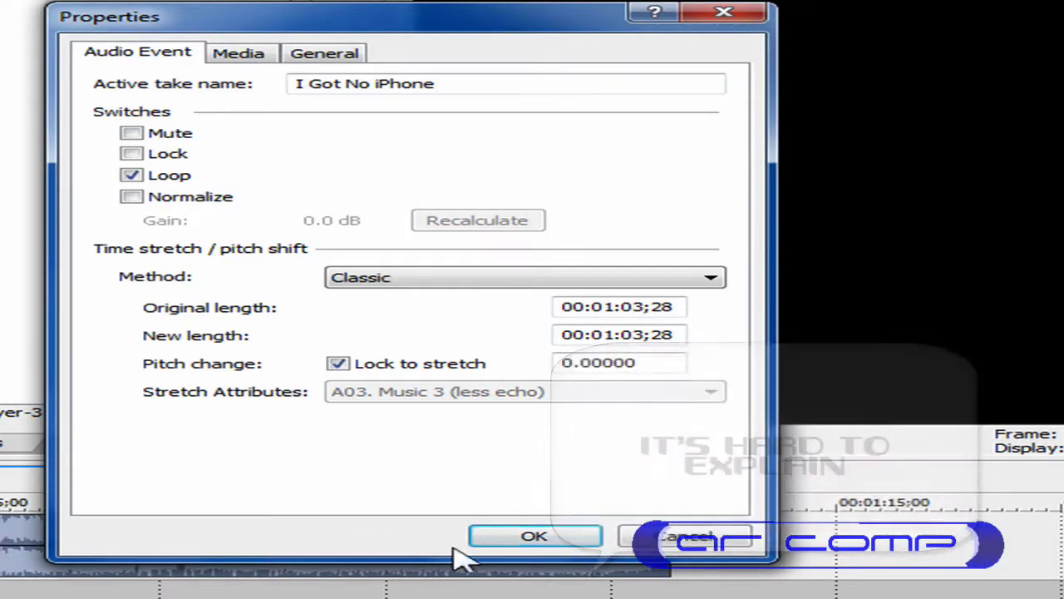
pyautogui.click(537, 536)
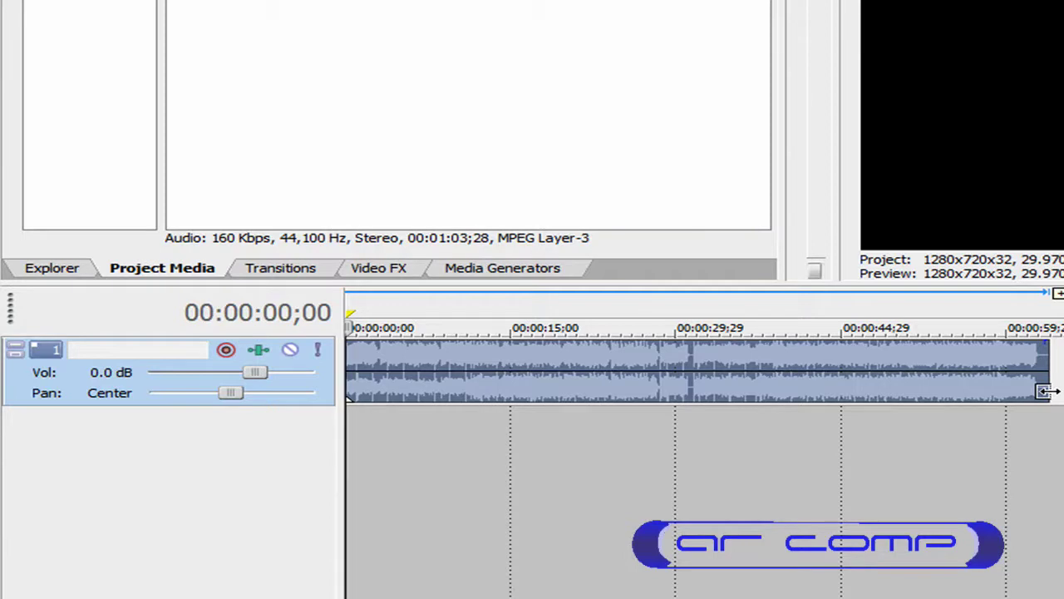
pyautogui.moveTo(1046, 391)
pyautogui.mouseDown()
pyautogui.moveTo(828, 392)
pyautogui.moveTo(1007, 388)
pyautogui.moveTo(1044, 391)
pyautogui.moveTo(1041, 401)
pyautogui.mouseUp()
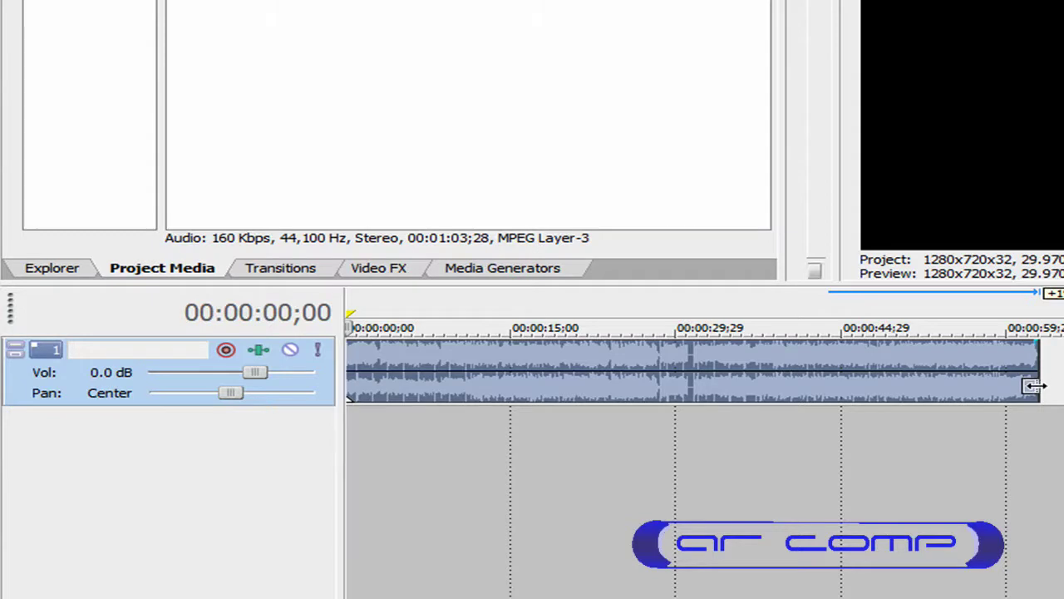
pyautogui.moveTo(1032, 386); pyautogui.dragTo(716, 388)
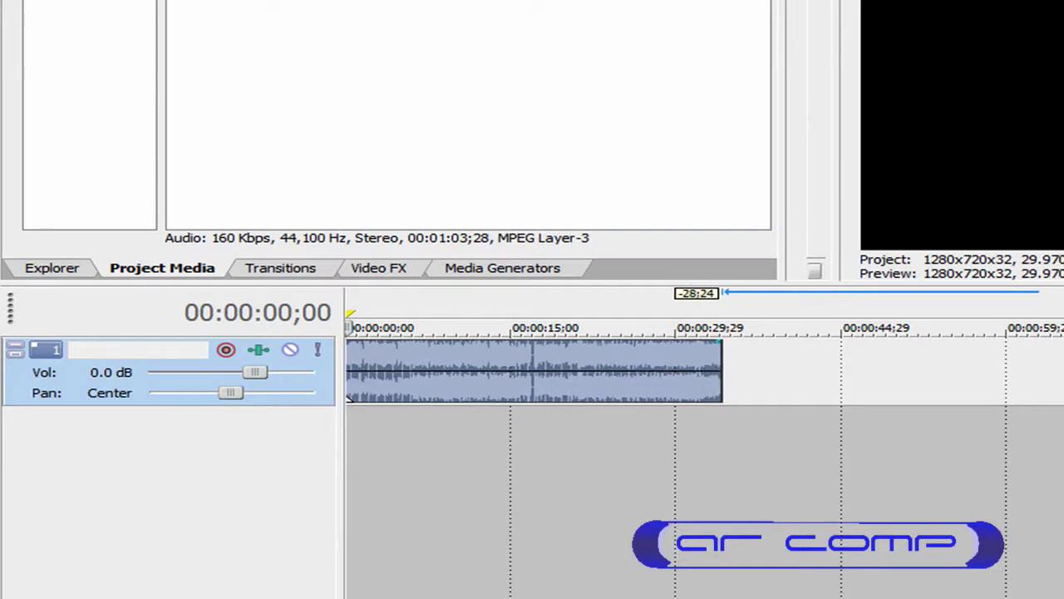
pyautogui.hotkey('ctrl', 'z')
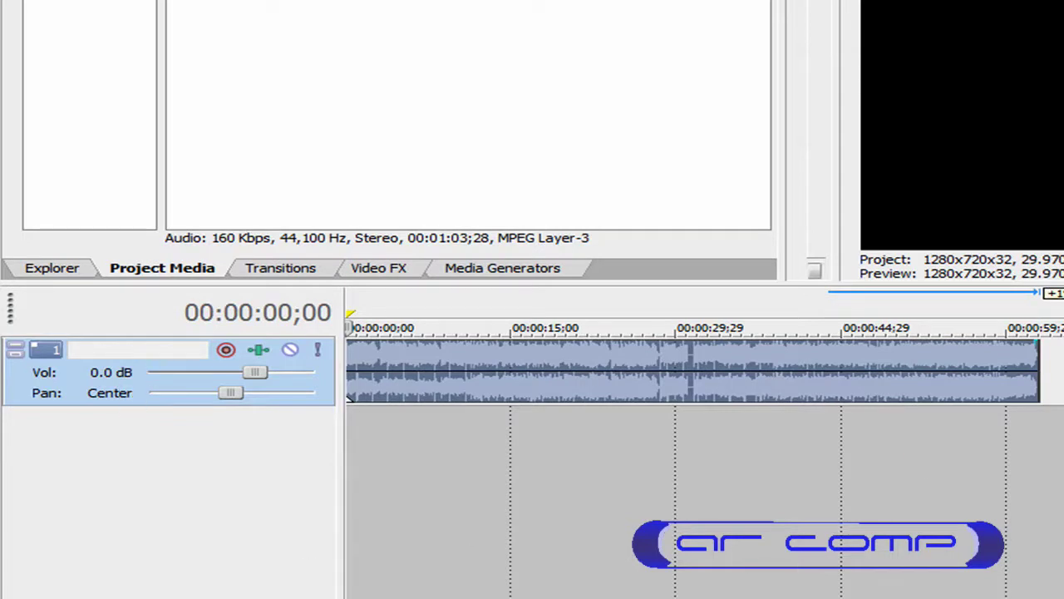
# Set the Rate slider to 2 and play the project from the start
pyautogui.rightClick(251, 558)
pyautogui.click(297, 546)
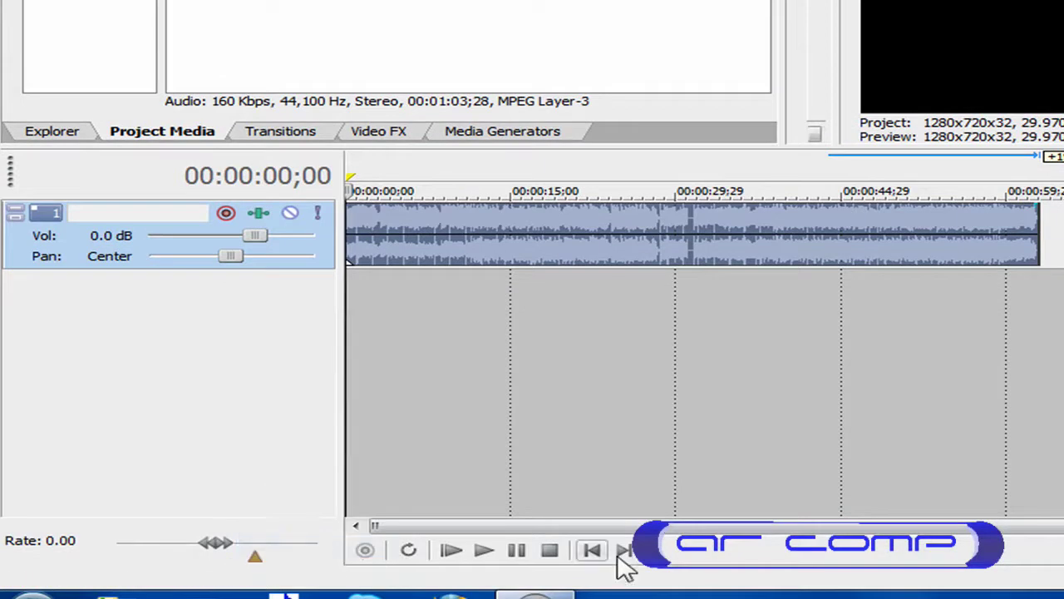
pyautogui.click(449, 550)
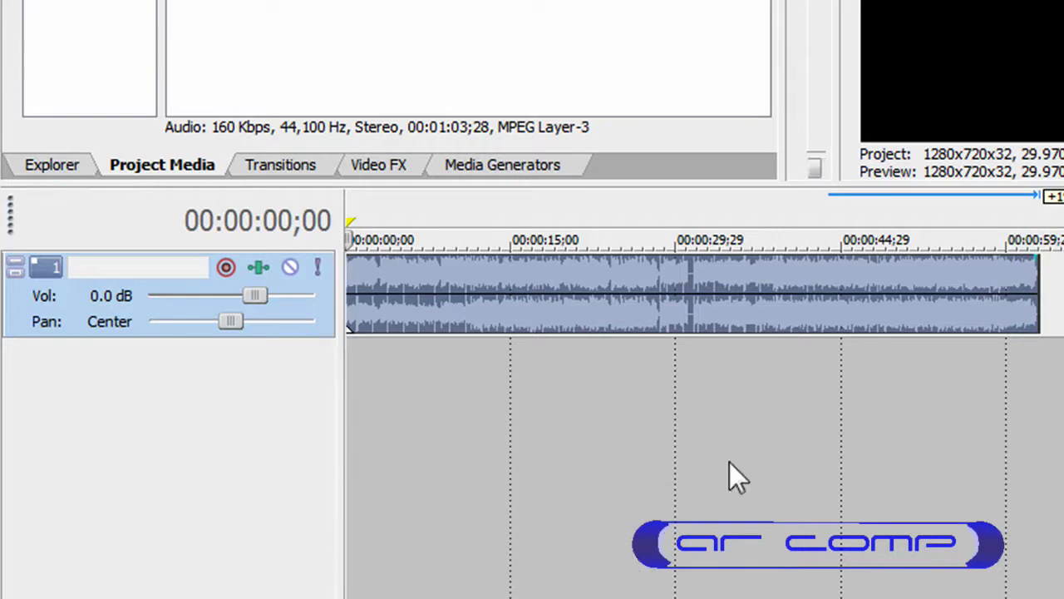
# Time-compress the song clip to about 32 seconds and preview it
pyautogui.moveTo(1029, 290); pyautogui.dragTo(693, 323)
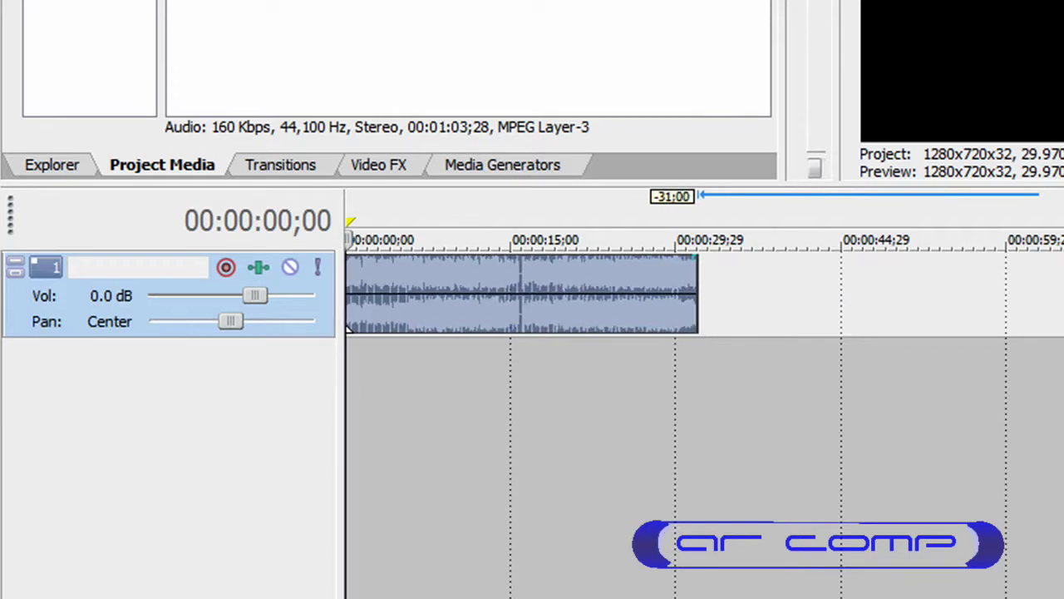
pyautogui.press('space')
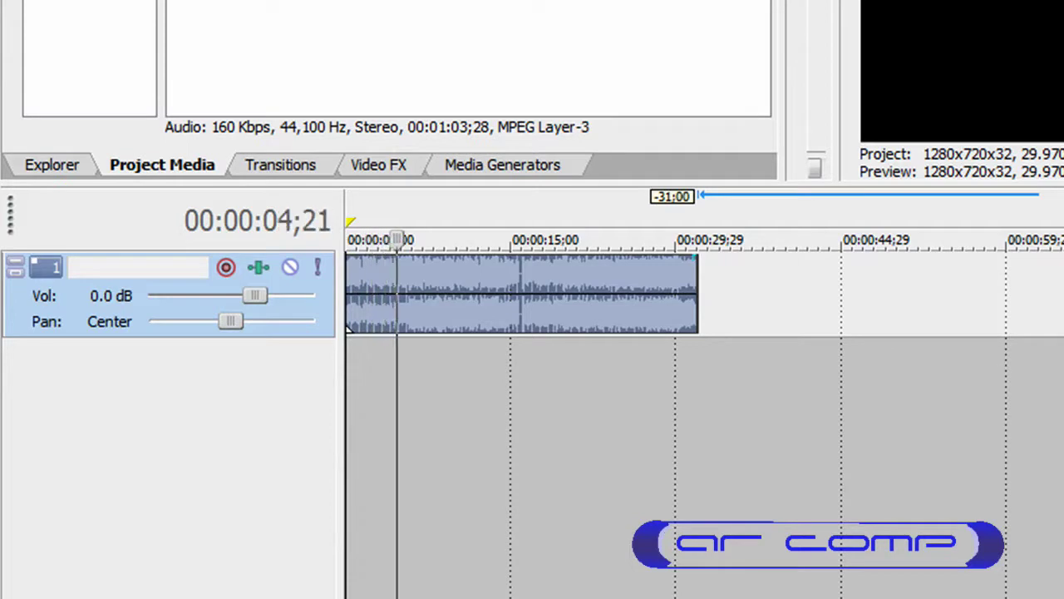
pyautogui.press('space')
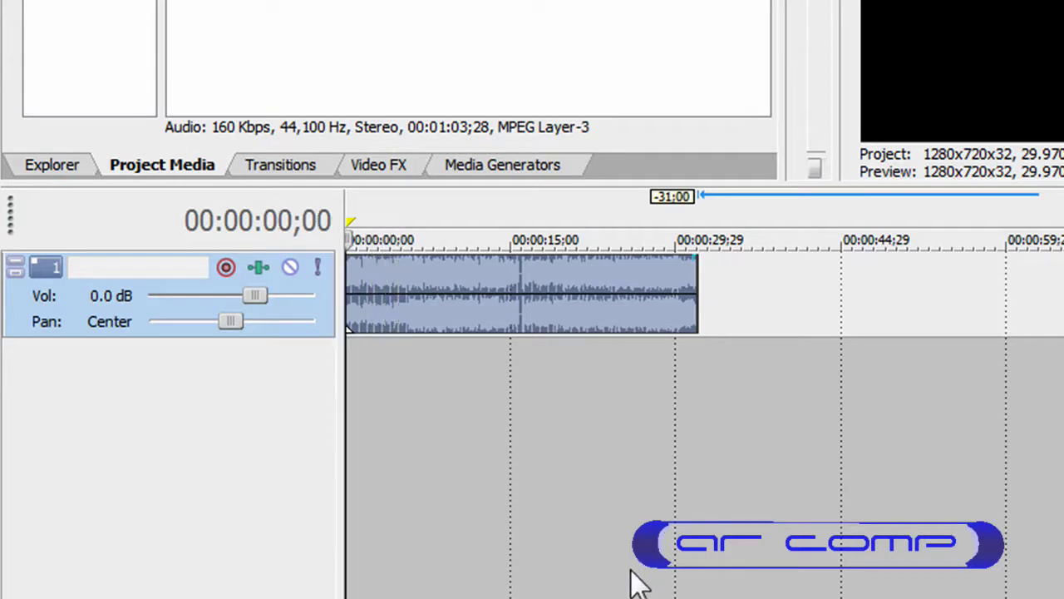
# Restore the full-length clip after an accidental delete, re-compress it to about 39 seconds, and preview
pyautogui.press('Delete')
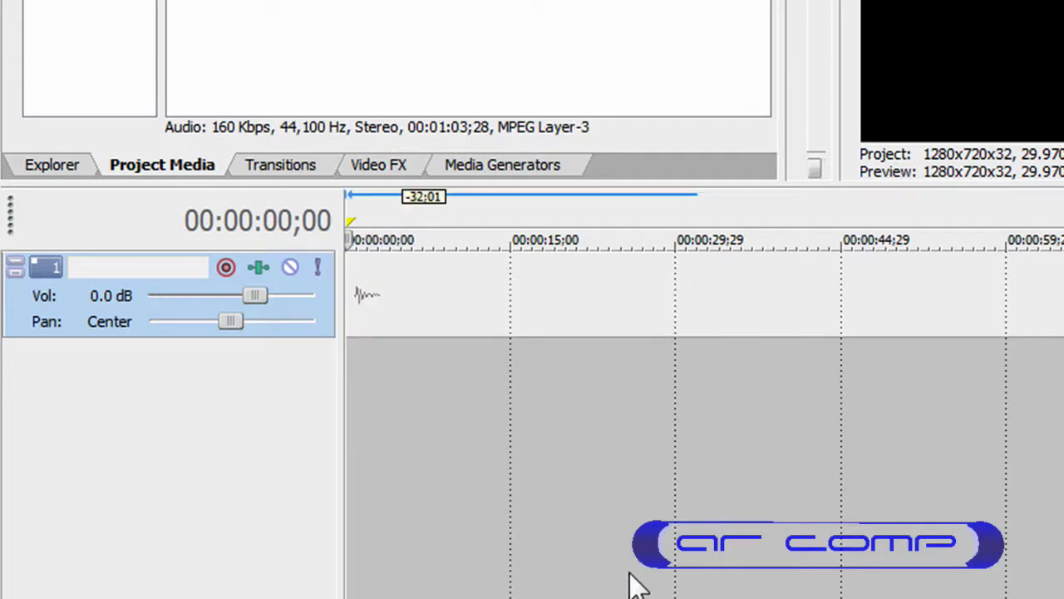
pyautogui.hotkey('ctrl', 'z')
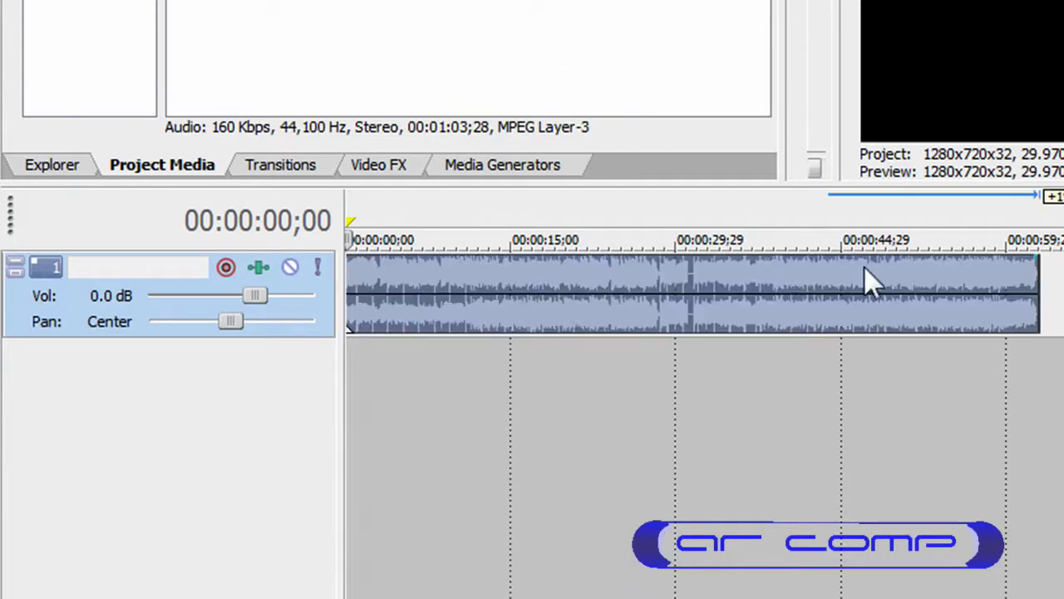
pyautogui.moveTo(1033, 307); pyautogui.dragTo(767, 297)
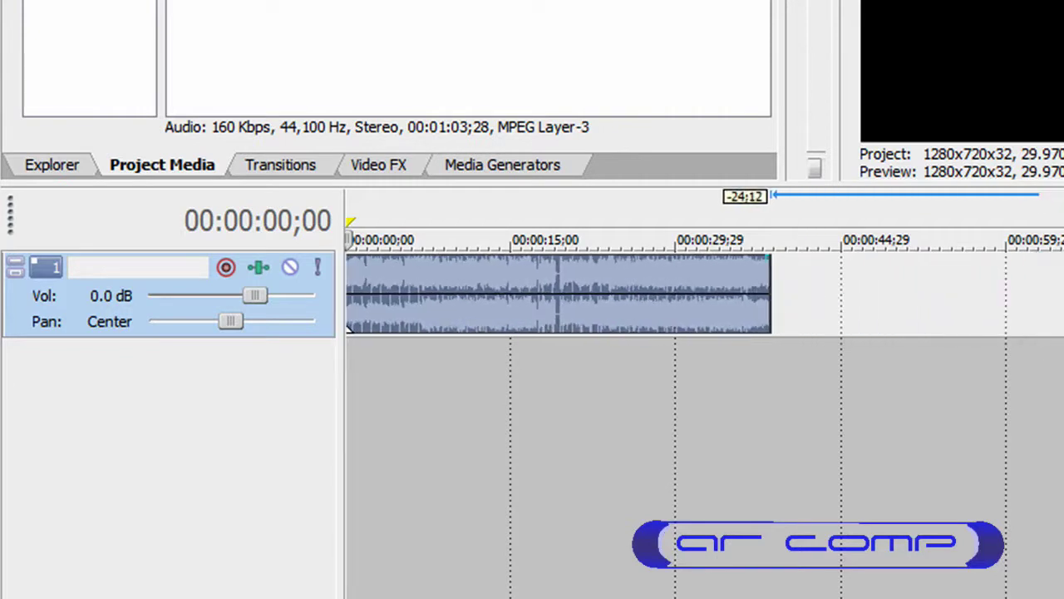
pyautogui.press('space')
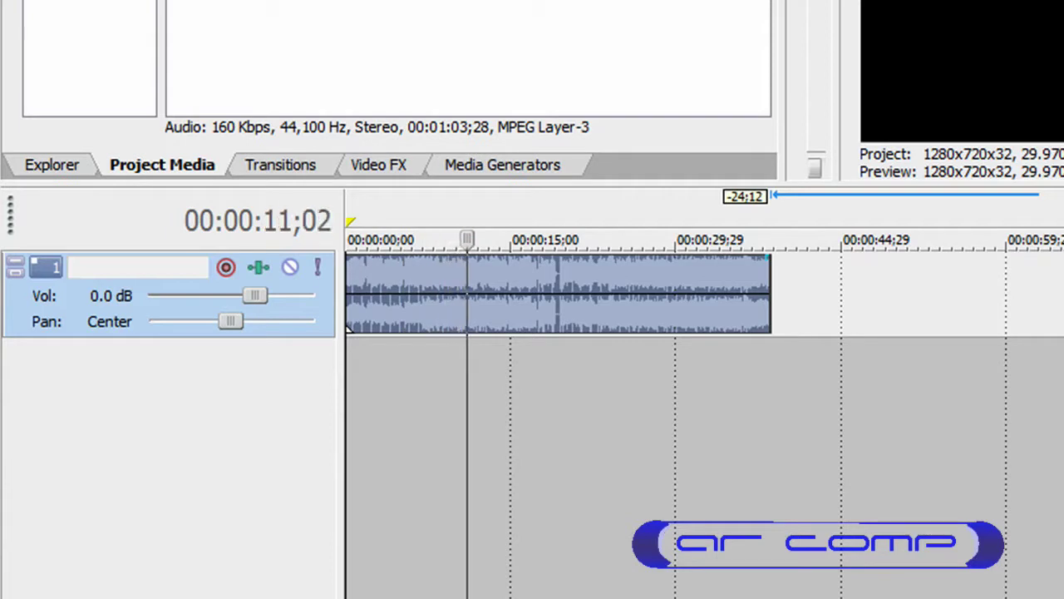
pyautogui.press('space')
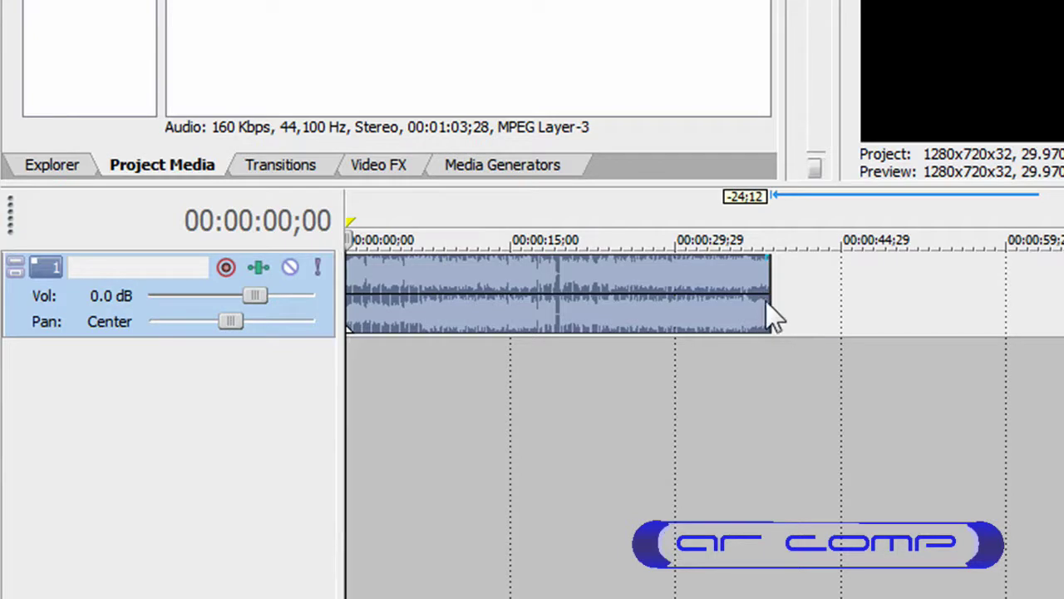
# Compress the clip further to end just past 00:00:29;29, then preview the half-length song
pyautogui.moveTo(760, 304); pyautogui.dragTo(719, 307)
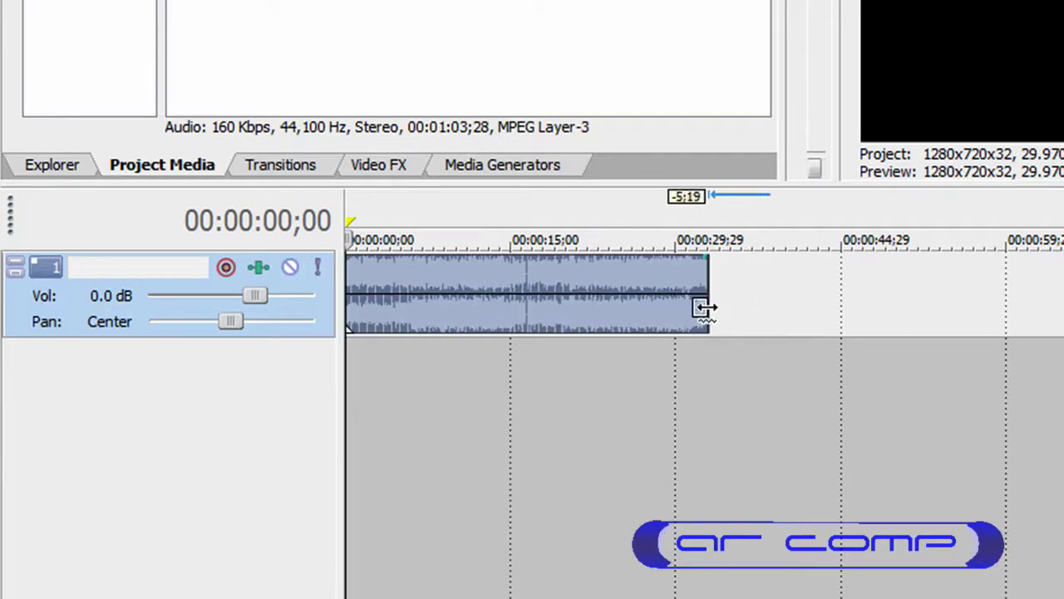
pyautogui.moveTo(704, 308); pyautogui.dragTo(695, 308)
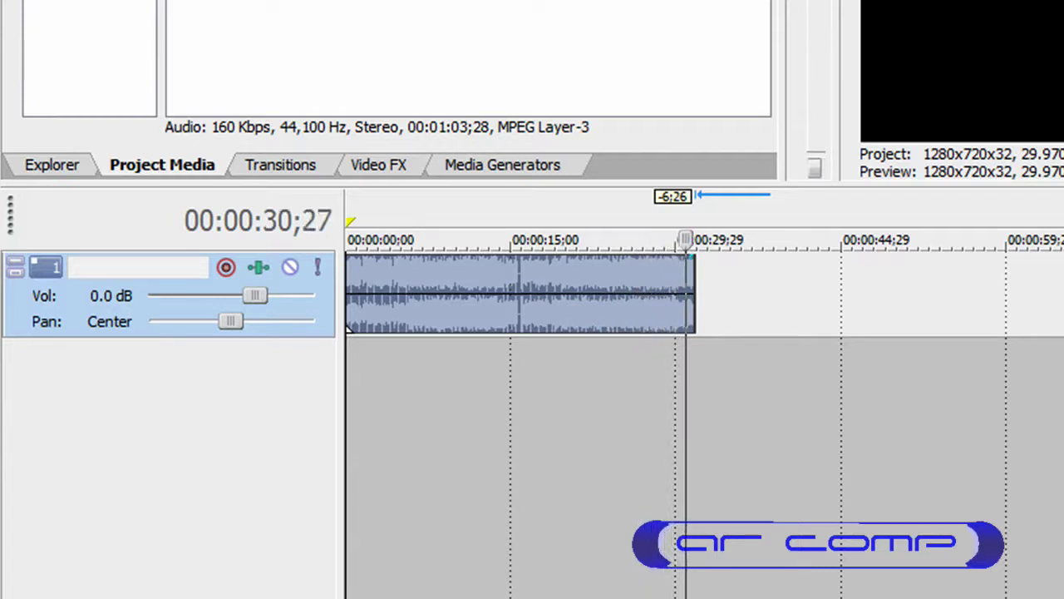
pyautogui.press('space')
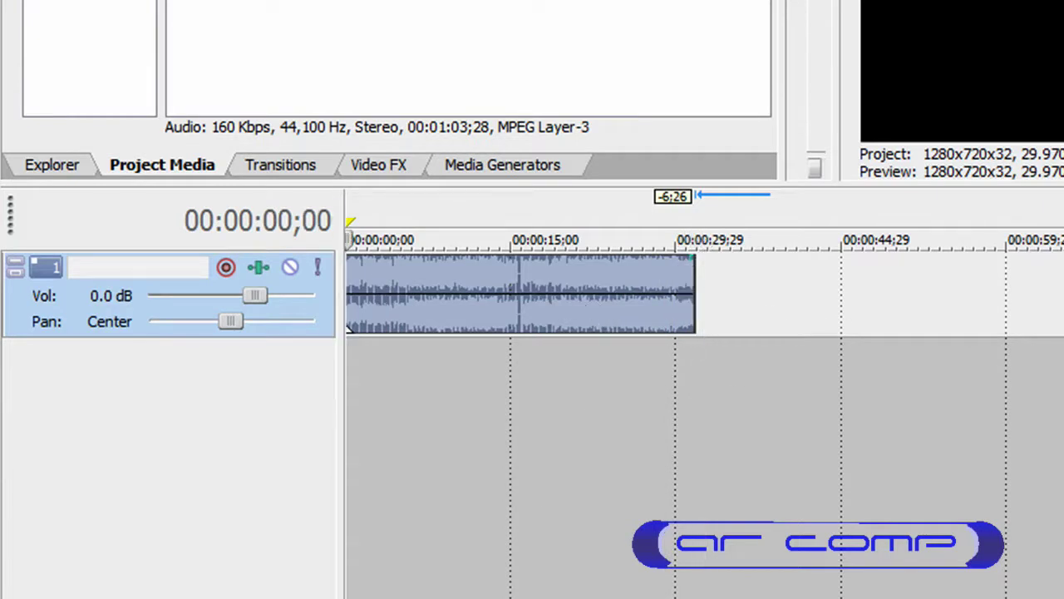
pyautogui.hotkey('alt', 'p')
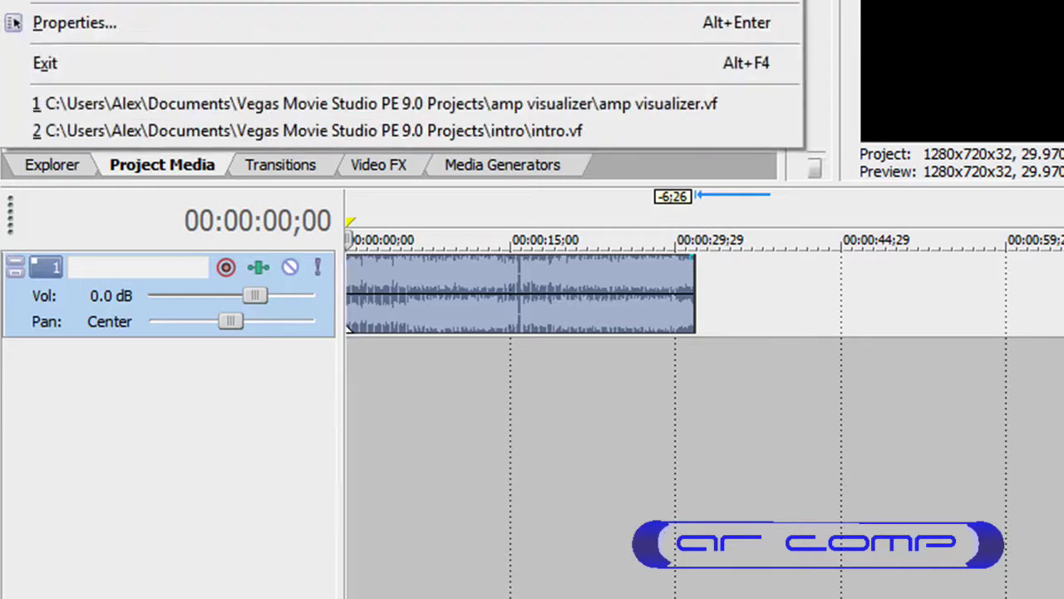
pyautogui.press('Escape')
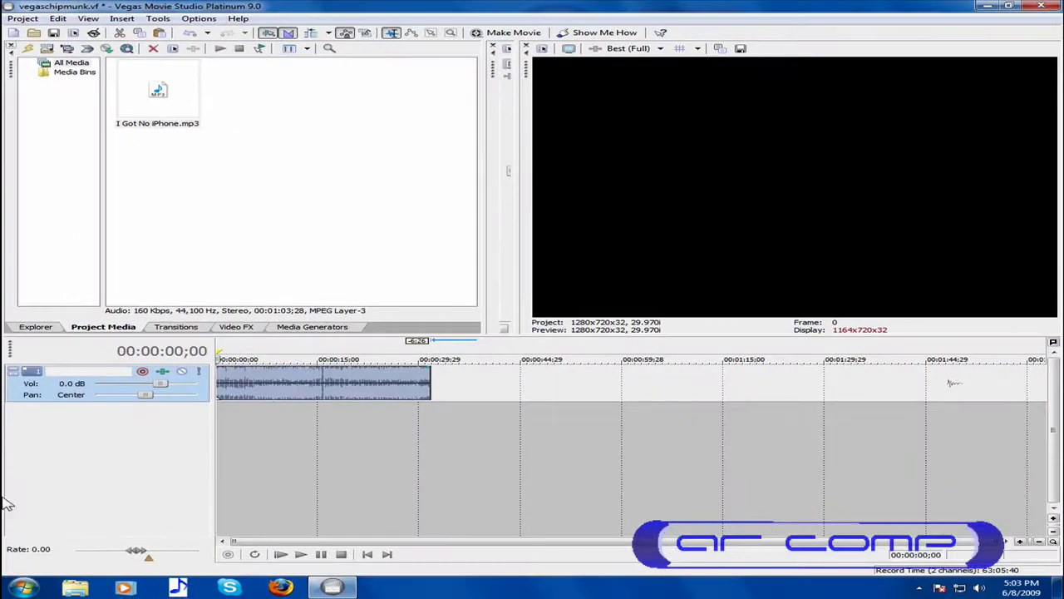
pyautogui.click(920, 588)
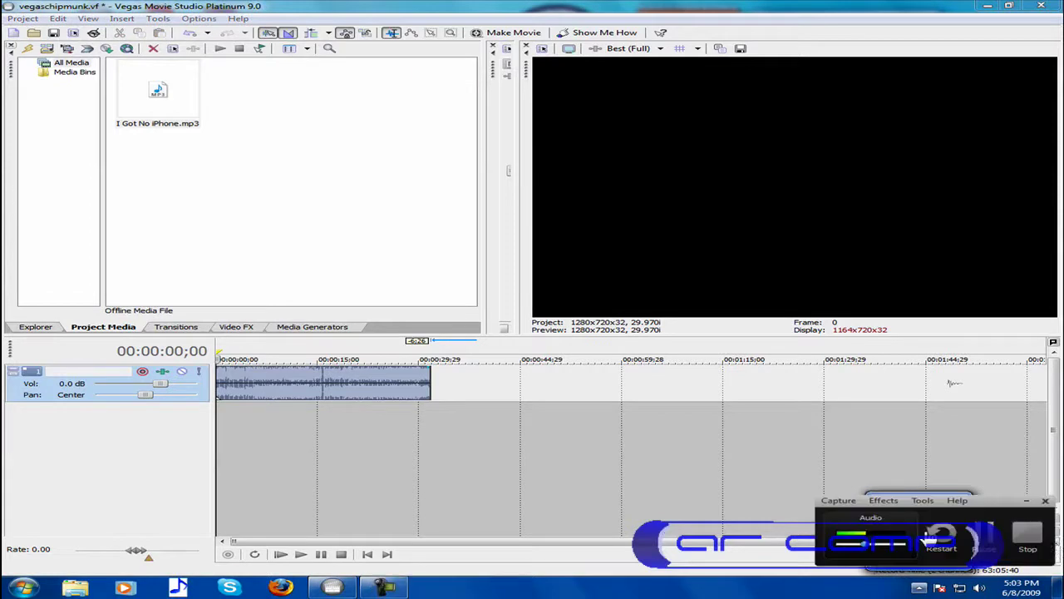